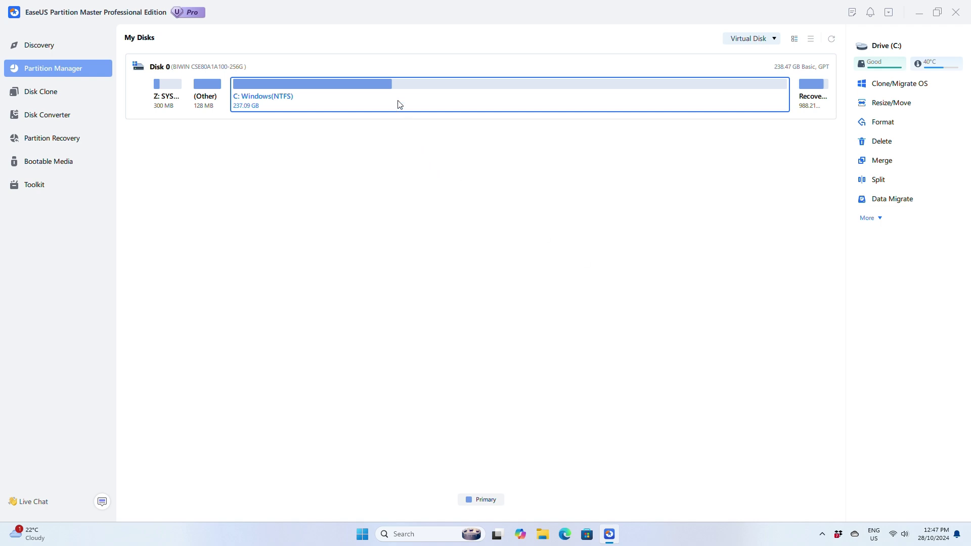
Step: Run Check File System on C: with 'Try to fix errors if found' ticked
right_click(370, 89)
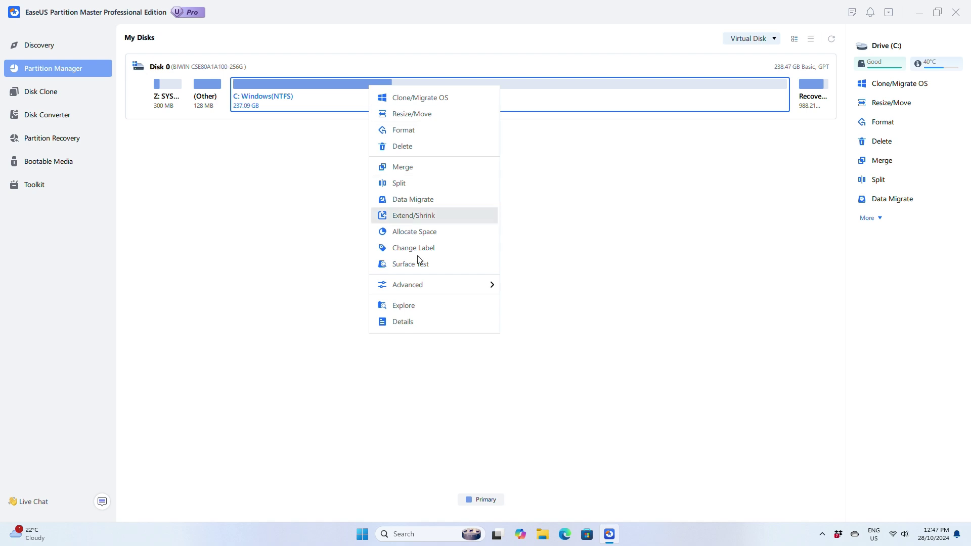
mouse_move(413, 285)
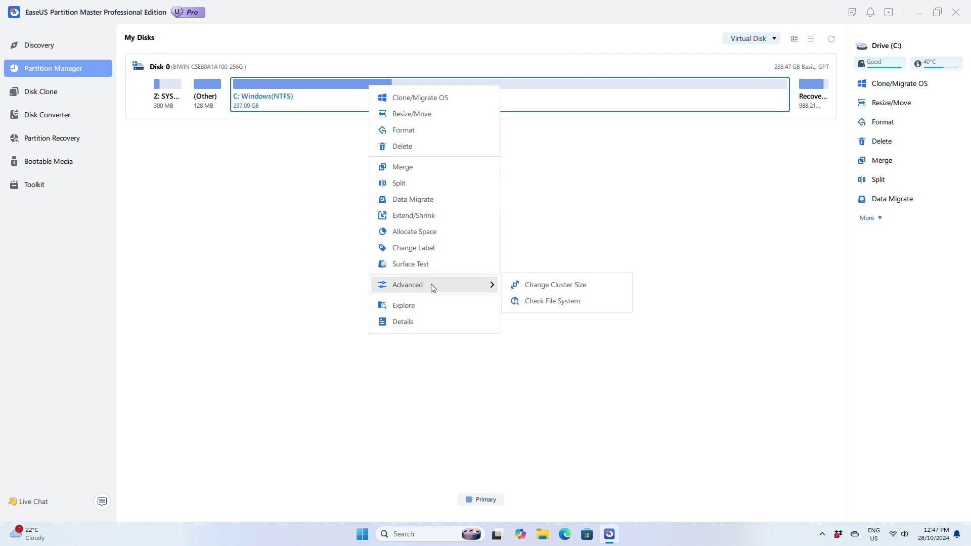
left_click(552, 300)
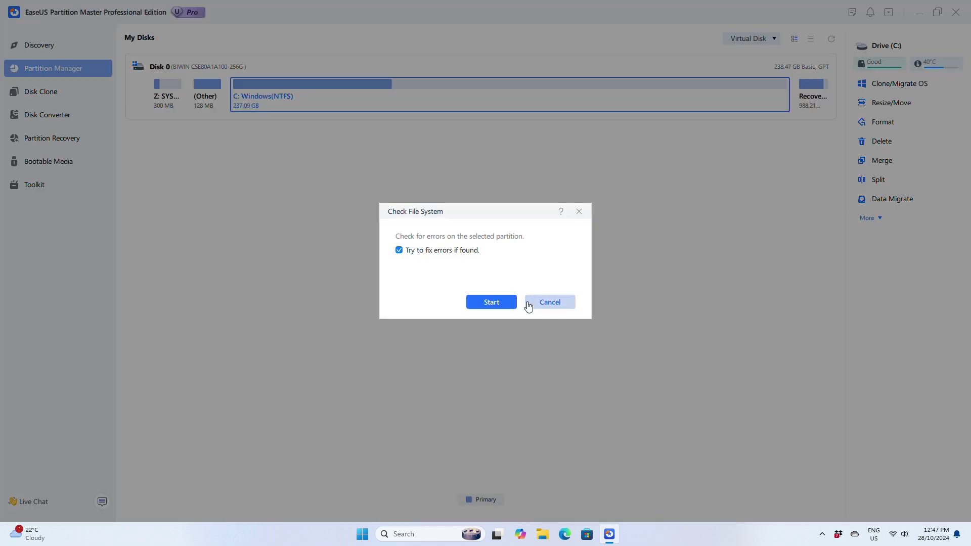
left_click(487, 302)
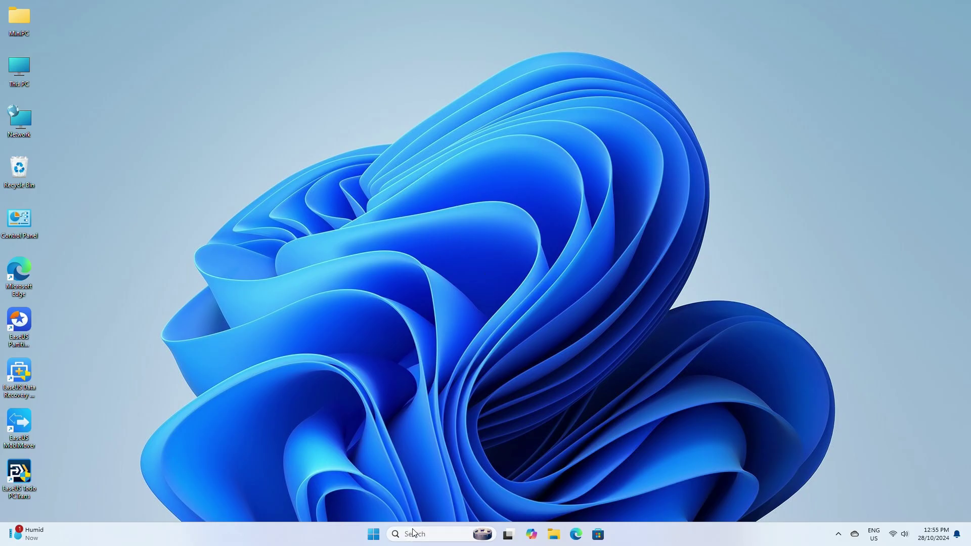
type("cmd")
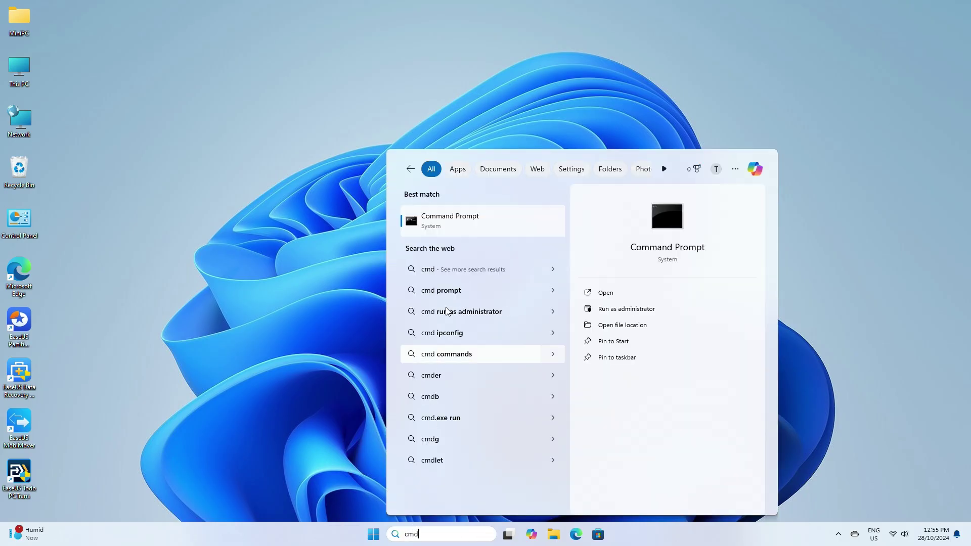
Step: Launch Command Prompt as administrator, approve the UAC prompt, and centre its window
right_click(487, 226)
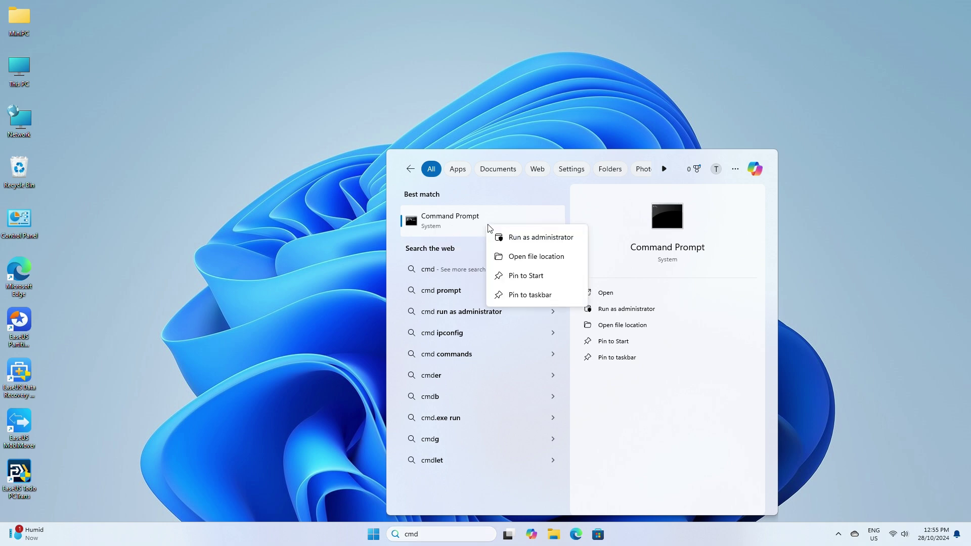
left_click(505, 232)
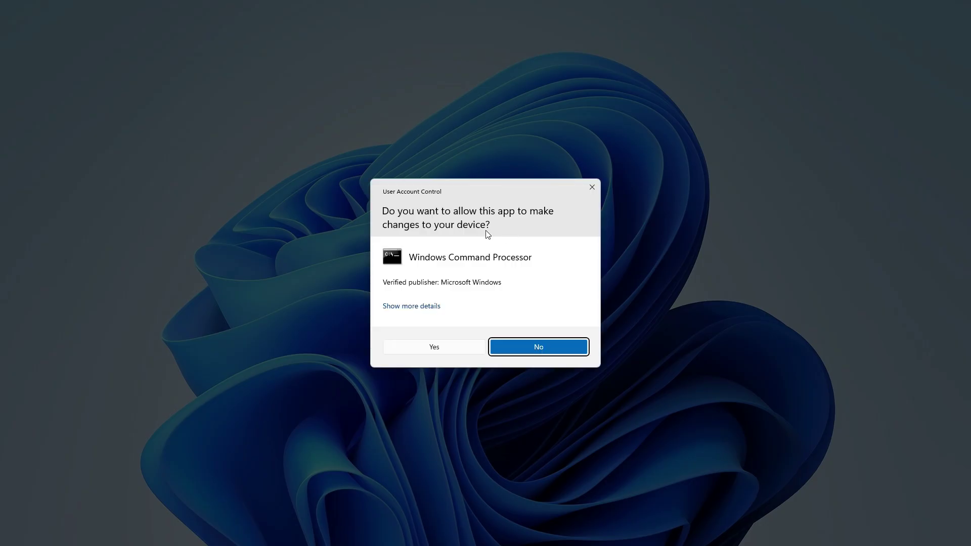
left_click(457, 349)
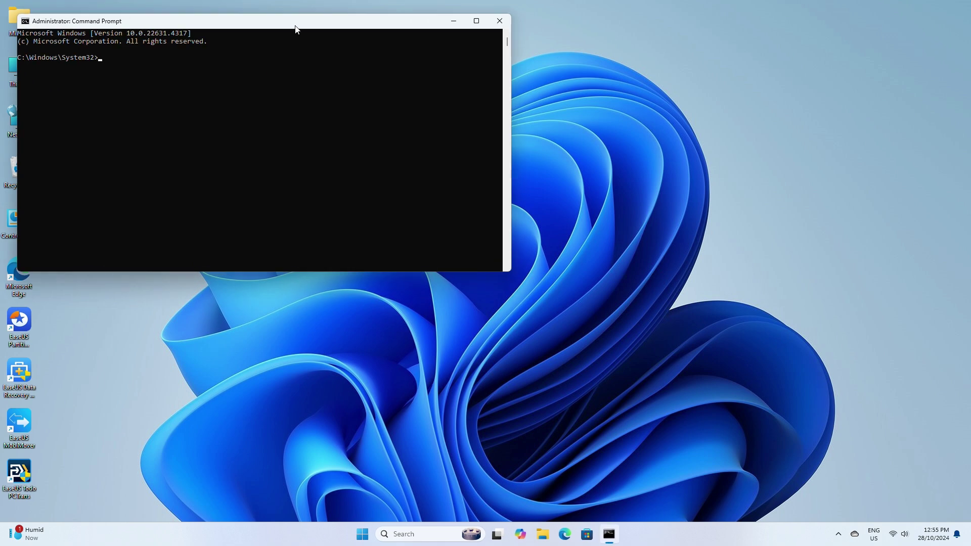
mouse_move(283, 24)
left_mouse_down()
mouse_move(489, 165)
mouse_move(476, 156)
left_mouse_up()
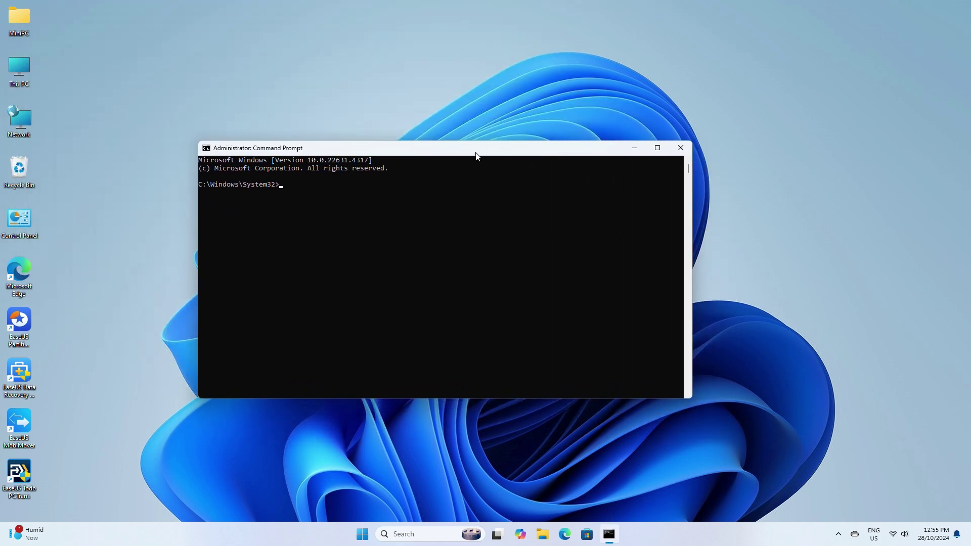
type("ch")
type("dsk c")
type("x")
left_click(543, 533)
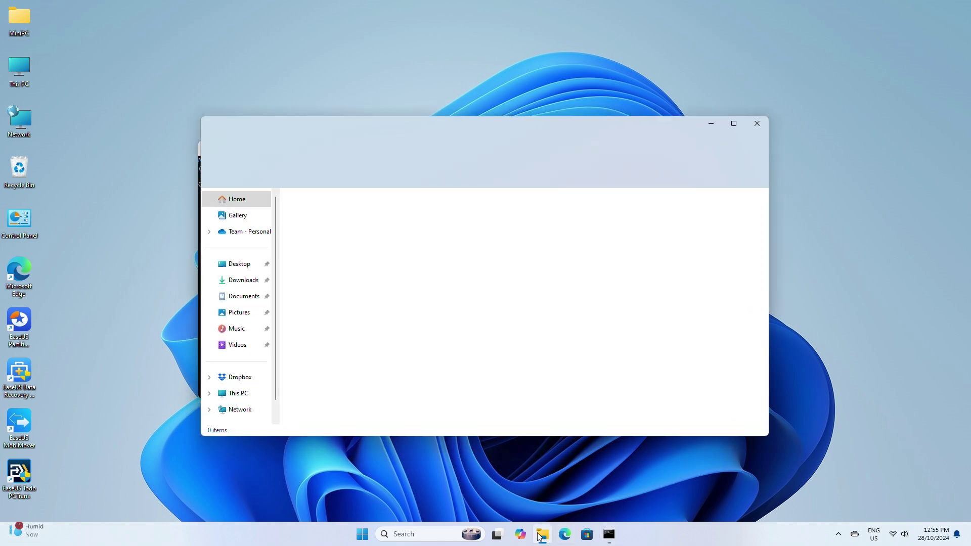
left_click(238, 393)
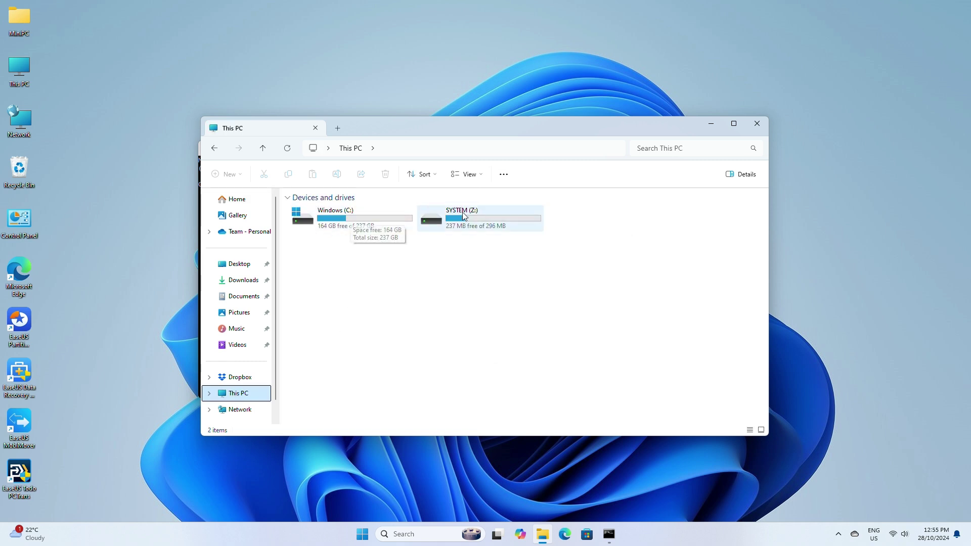
left_click(712, 128)
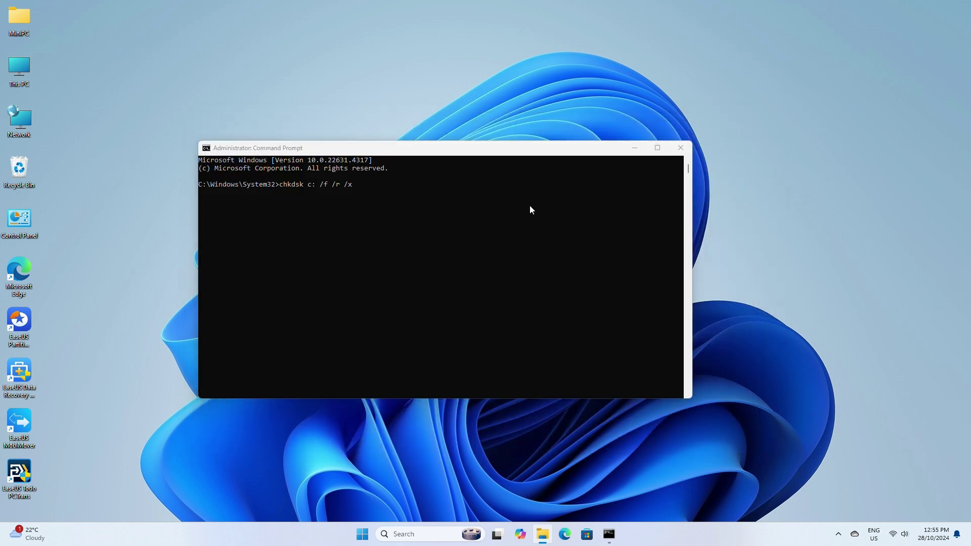
Step: Run chkdsk c: /f /r /x and accept scheduling the check for the next restart
left_click(372, 188)
key("Return")
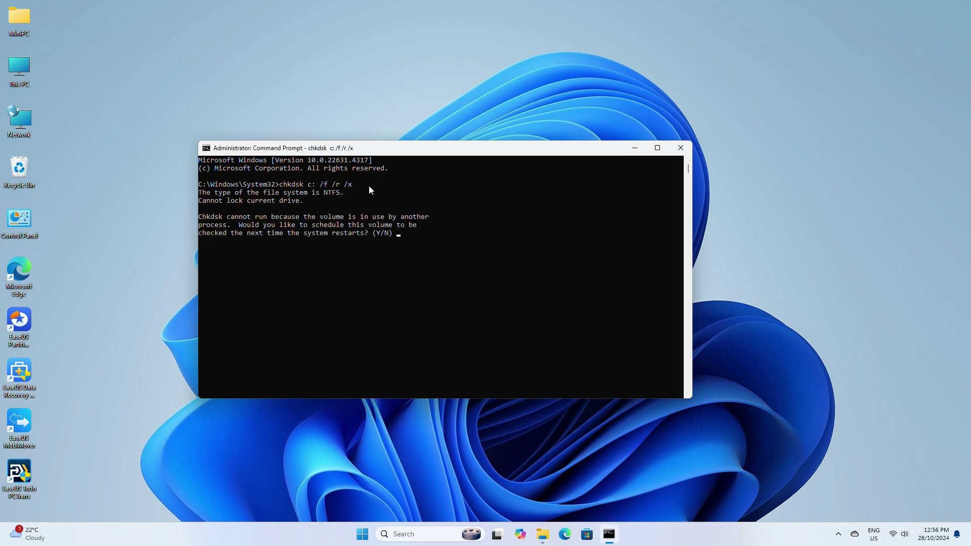
type("y")
key("Return")
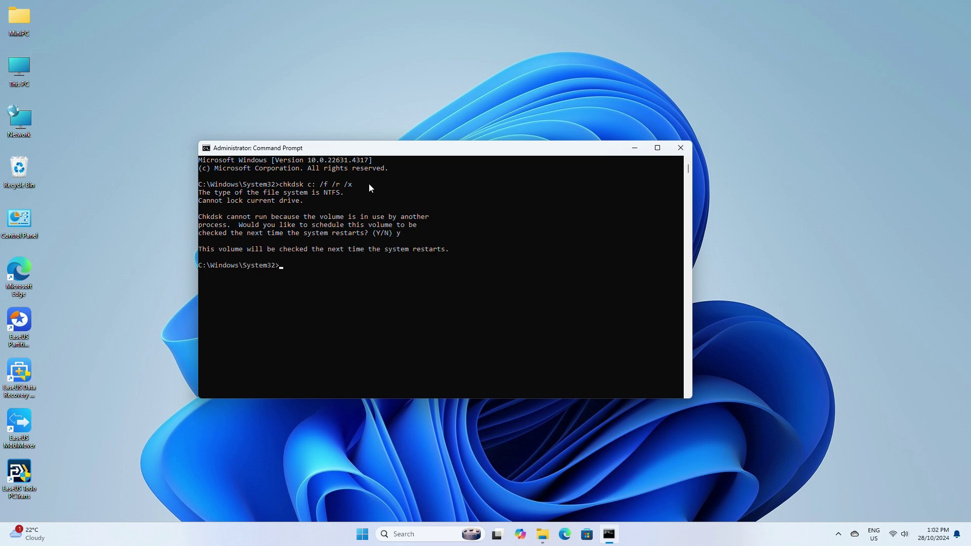
Step: Restart Windows from the Start menu power options
left_click(362, 535)
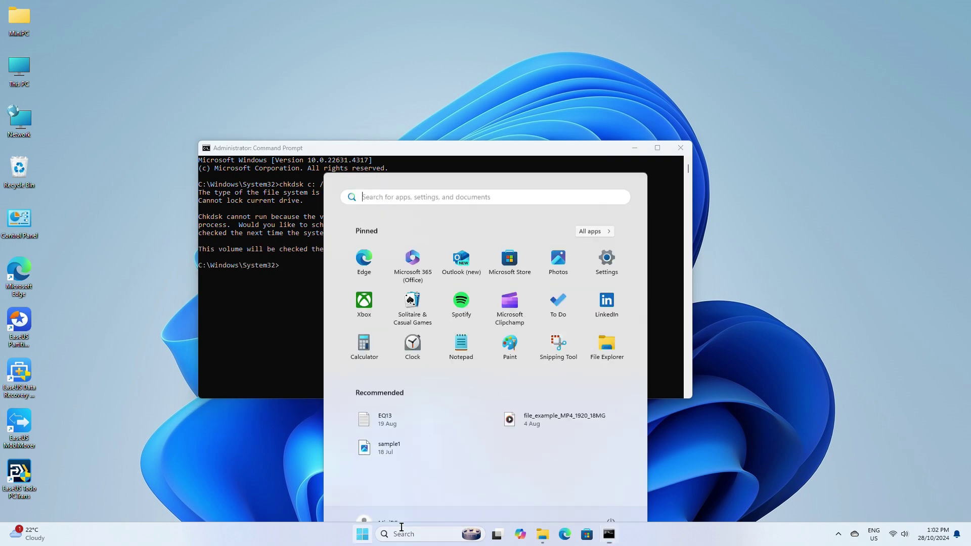
left_click(608, 500)
left_click(614, 480)
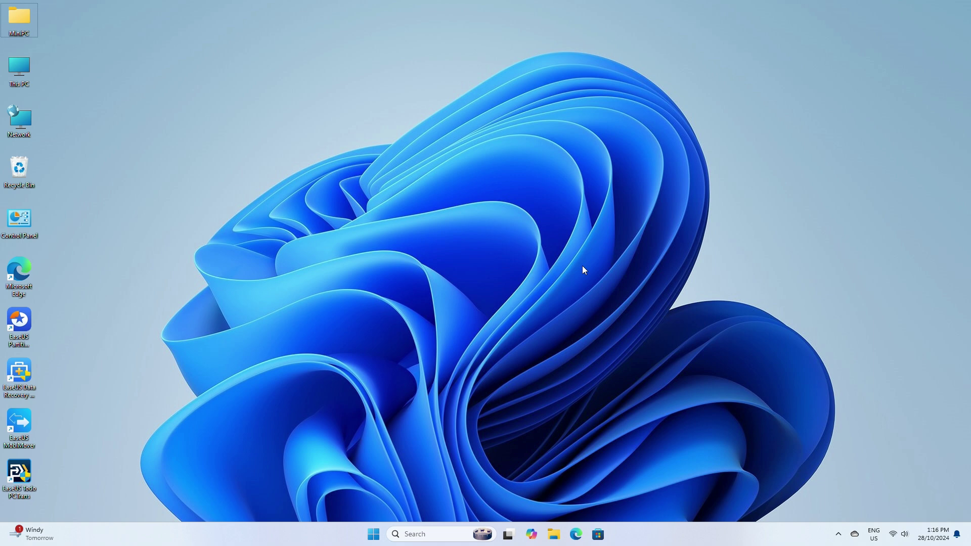
Step: In an elevated, centred PowerShell window, run chkdsk c: /f /r /x and answer y
left_click(436, 532)
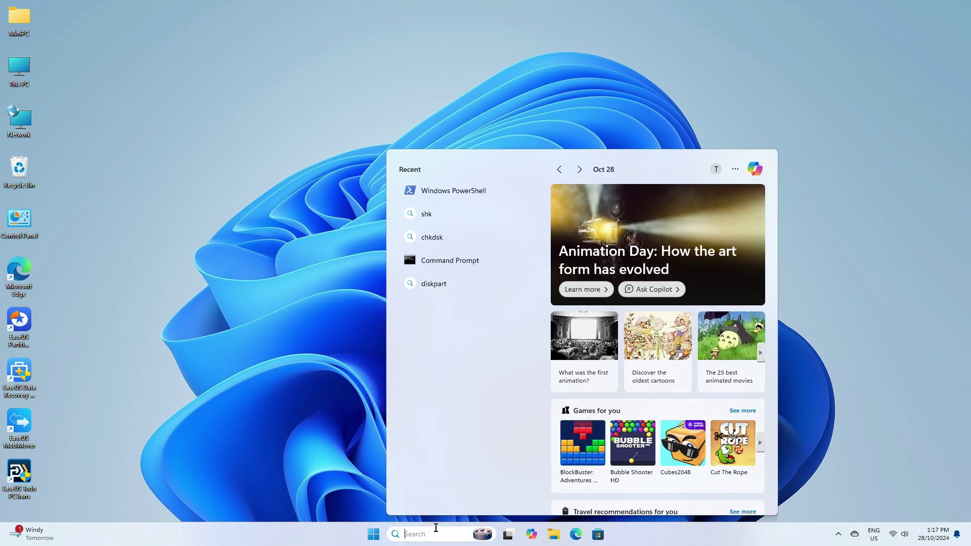
type("powers")
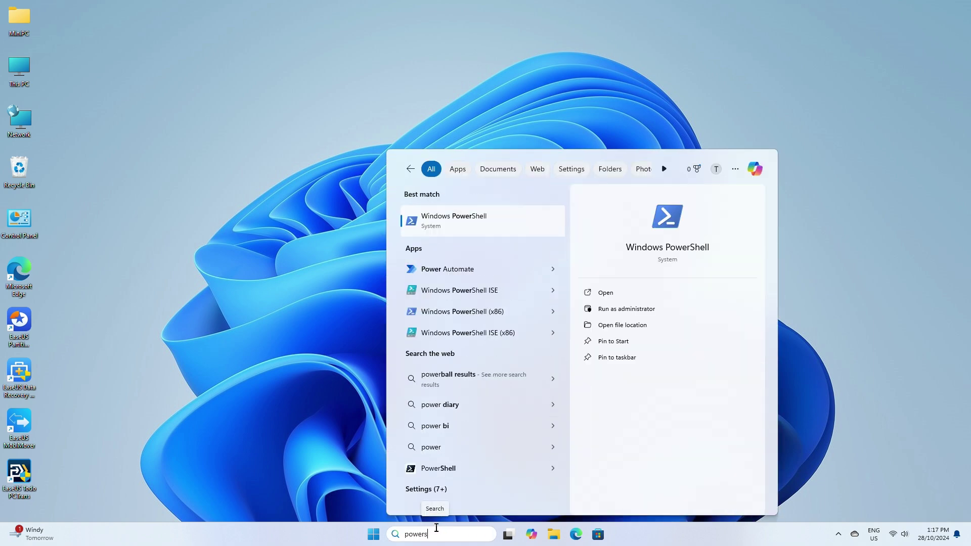
type("hell")
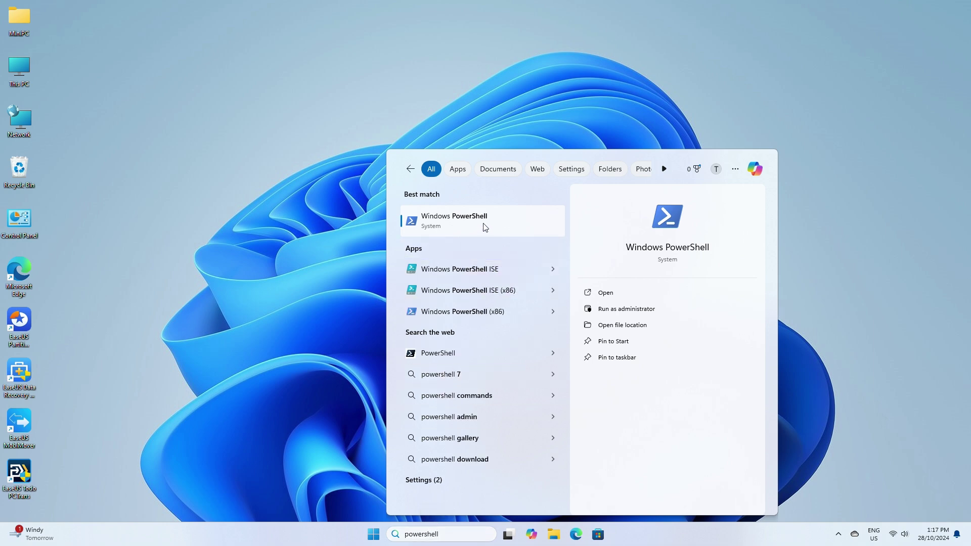
right_click(486, 220)
left_click(497, 236)
left_click(441, 351)
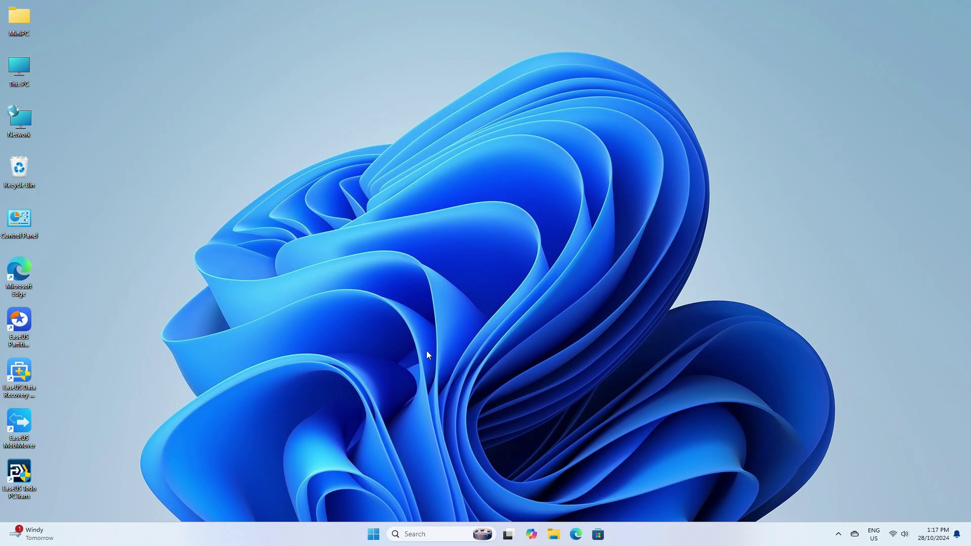
left_click_drag(278, 73, 504, 185)
type("c")
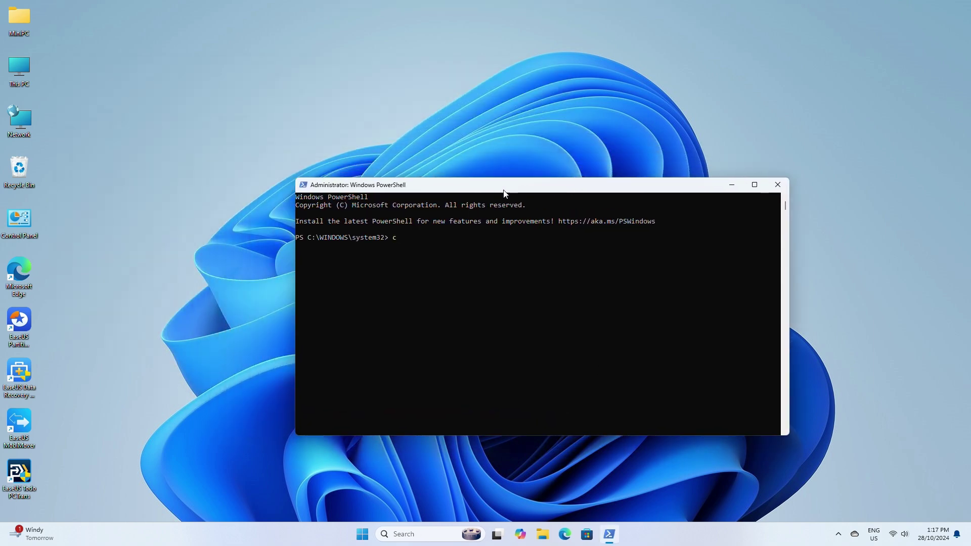
type("hkdsk")
type(" c: /")
type("f /r /x")
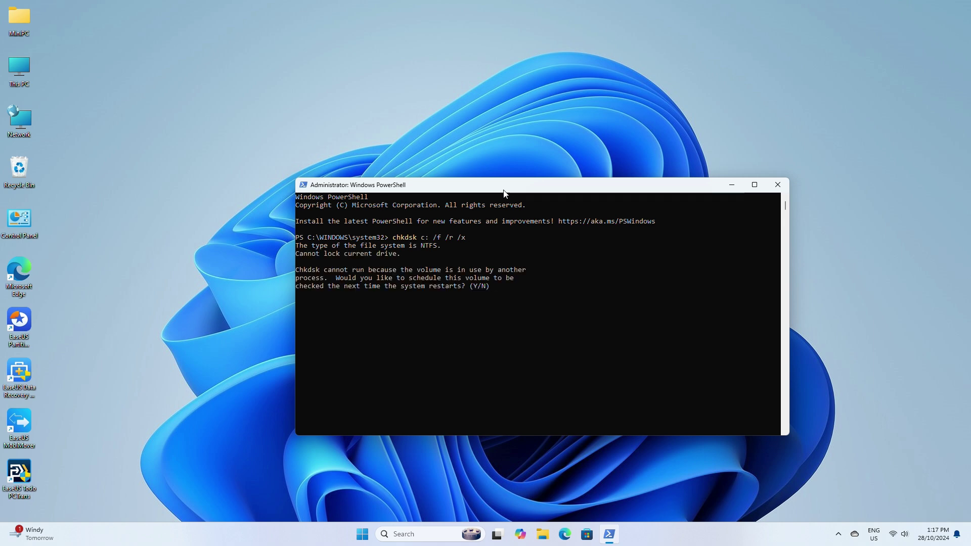
key("Return")
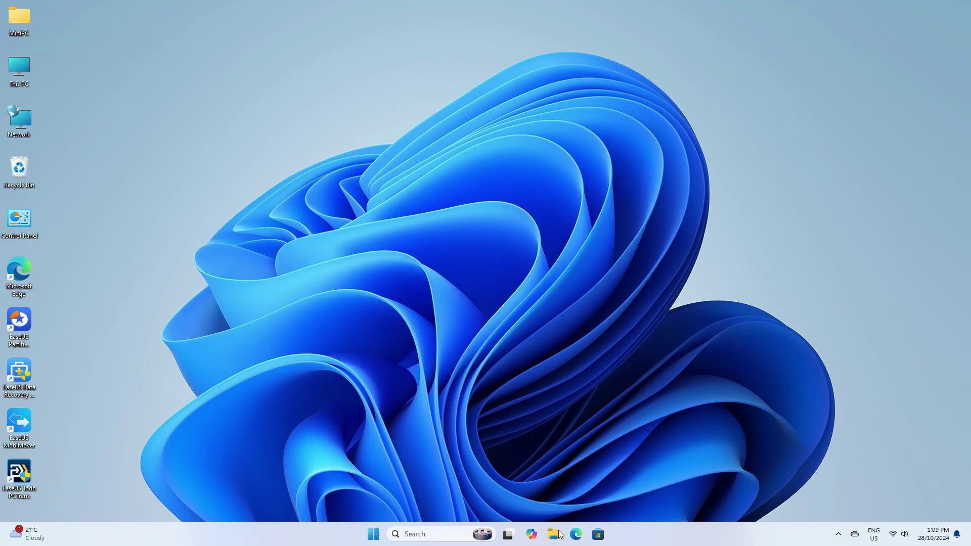
Step: Run Check from the Tools tab of Windows (C:) Properties under This PC
left_click(555, 534)
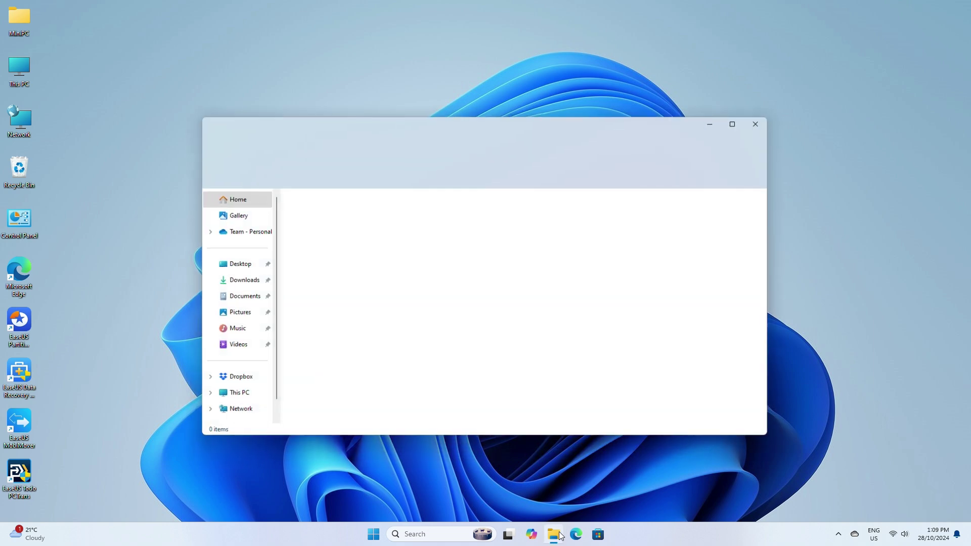
left_click(233, 393)
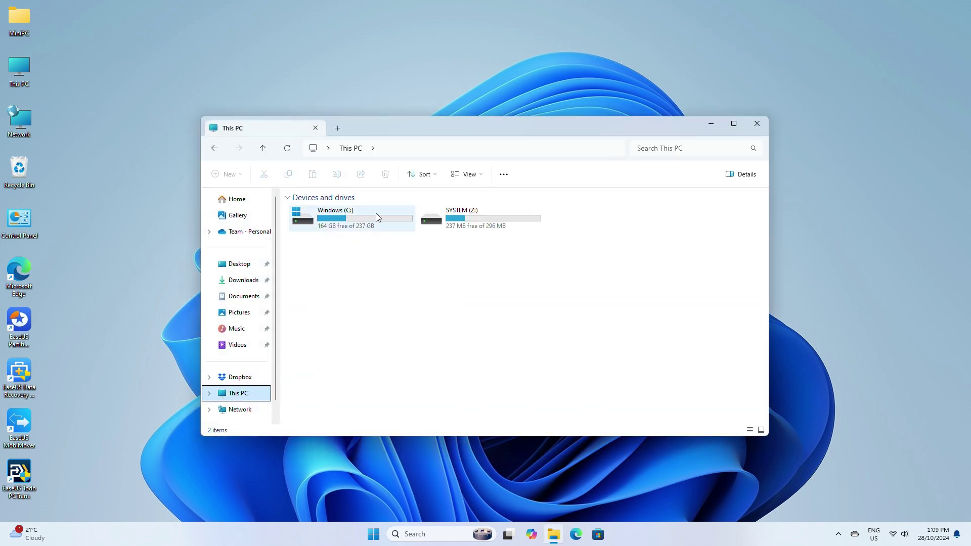
left_click(367, 218)
right_click(368, 217)
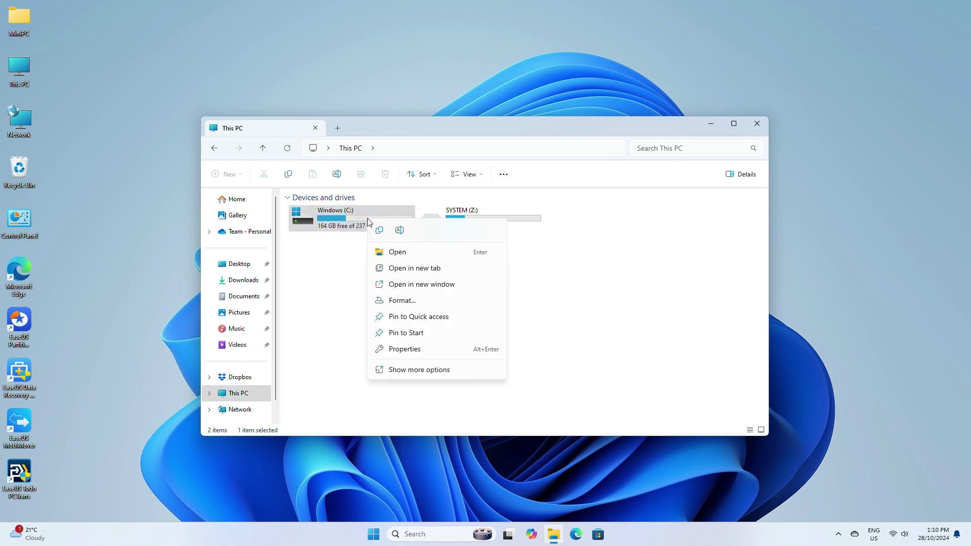
left_click(410, 347)
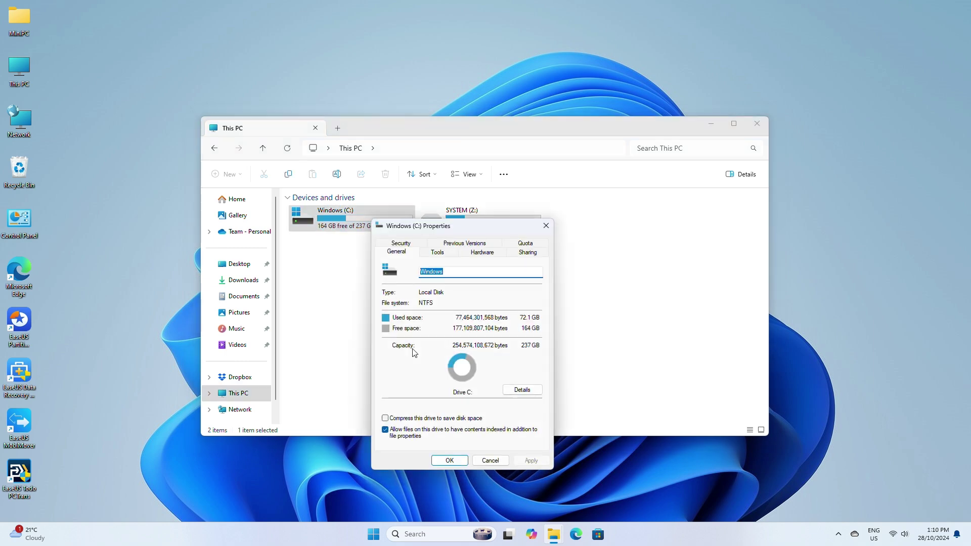
left_click(438, 252)
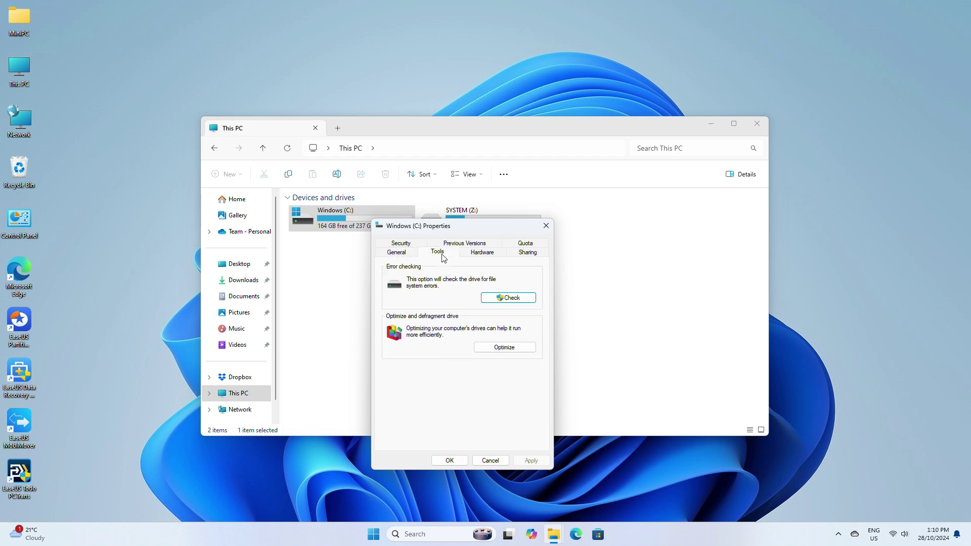
left_click(511, 300)
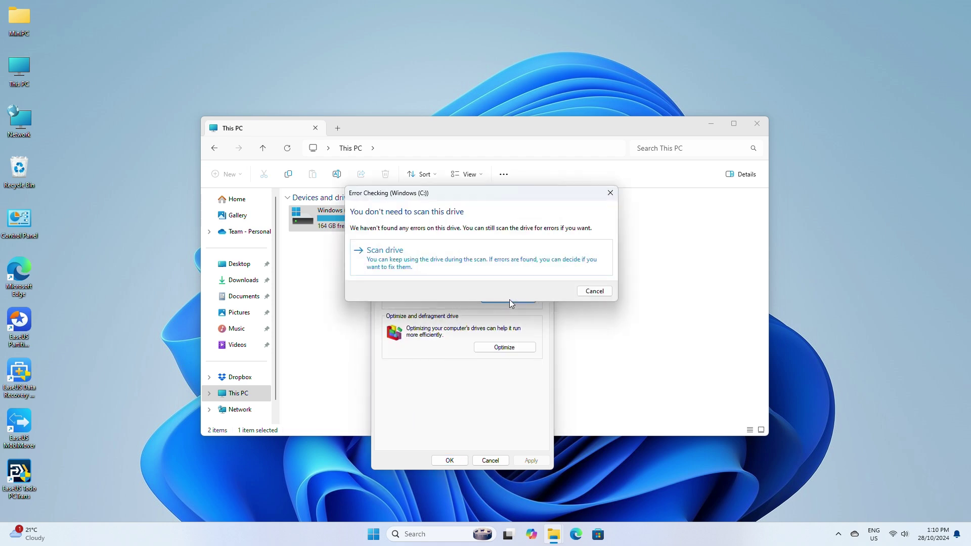